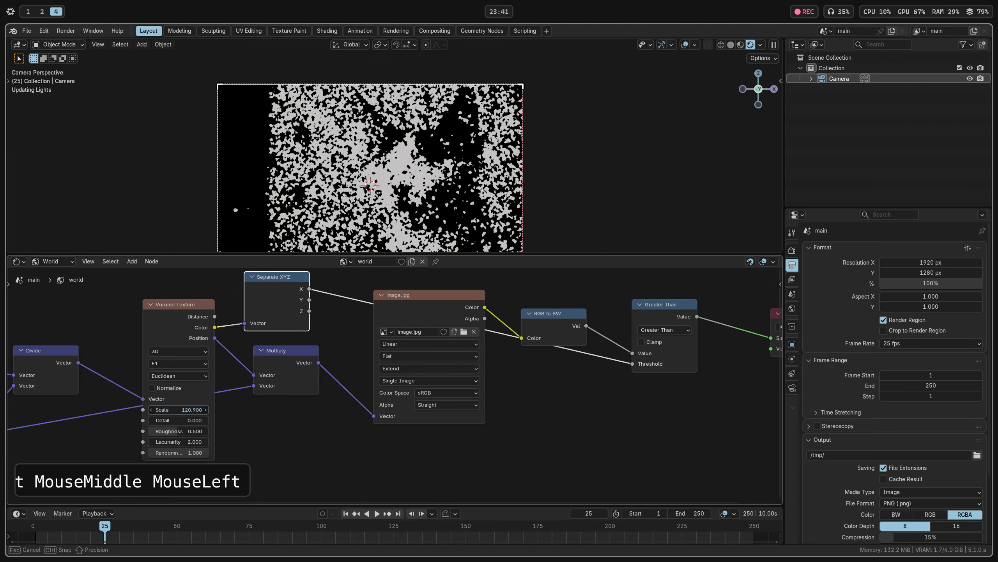
- Examine the Voronoi grain pattern over the image in the camera view, both up close and from farther away
scroll(429, 165, "up", 5)
scroll(427, 177, "down", 4)
scroll(424, 184, "up", 7)
scroll(423, 185, "down", 7)
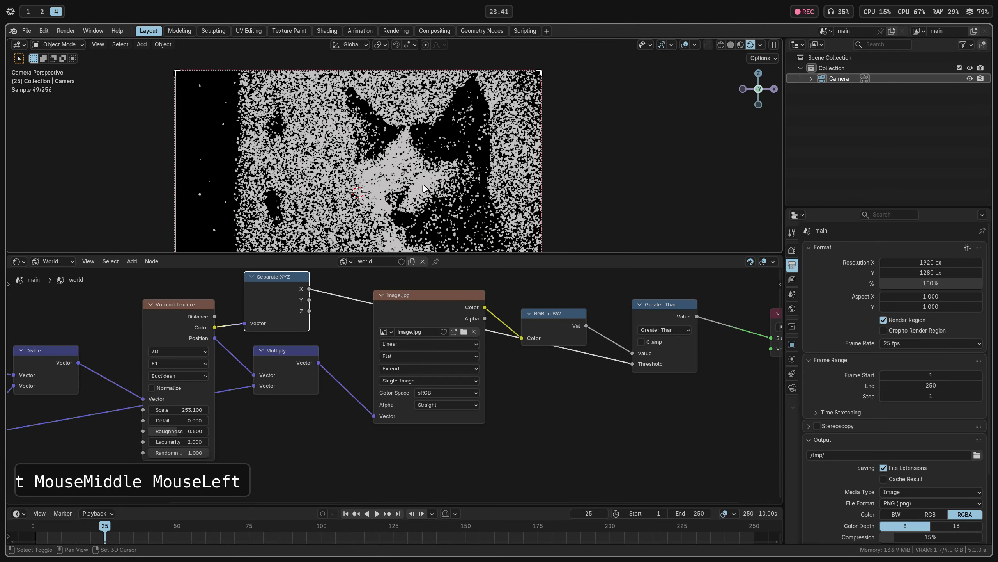
middle_click_drag(423, 188, 398, 174, "shift")
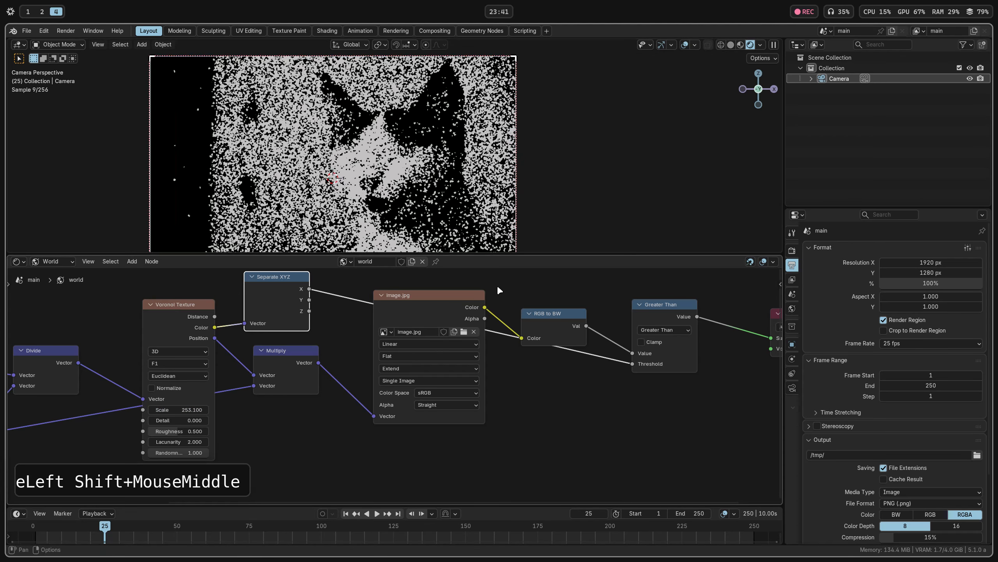
- Hide the Greater Than node's options and tidy the placement of the RGB to BW and Greater Than nodes
left_click(651, 320)
key("alt+h")
left_click_drag(560, 323, 569, 314)
left_click_drag(665, 313, 648, 310)
scroll(444, 341, "down", 5)
middle_click_drag(358, 361, 421, 363)
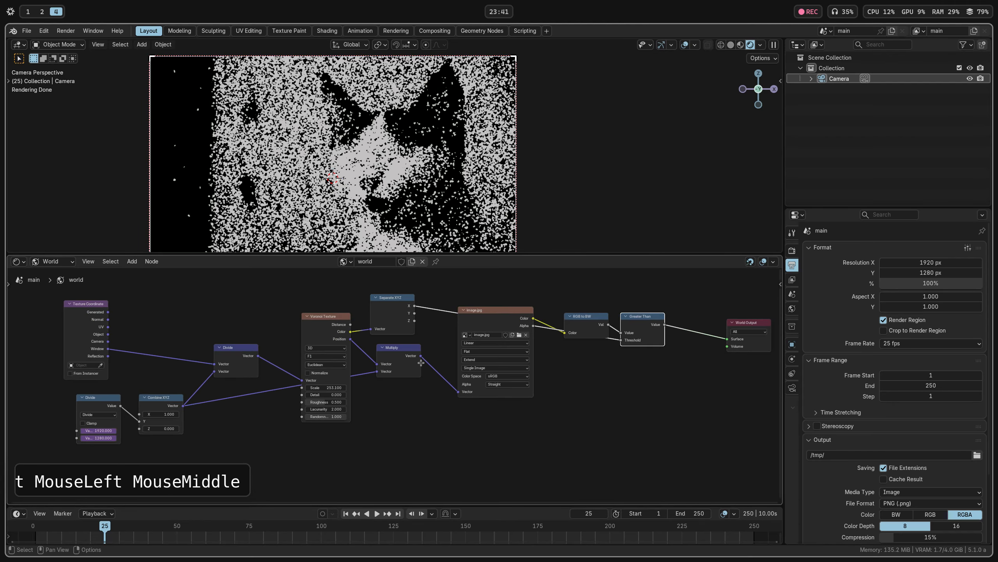
- Combine all nodes before the image texture, from Texture Coordinate through Separate XYZ and Multiply, into one node group
scroll(471, 350, "up", 6)
middle_click_drag(473, 338, 449, 356)
scroll(423, 348, "up", 3)
left_click_drag(407, 328, 585, 349)
middle_click_drag(392, 378, 490, 378)
scroll(490, 378, "down", 2)
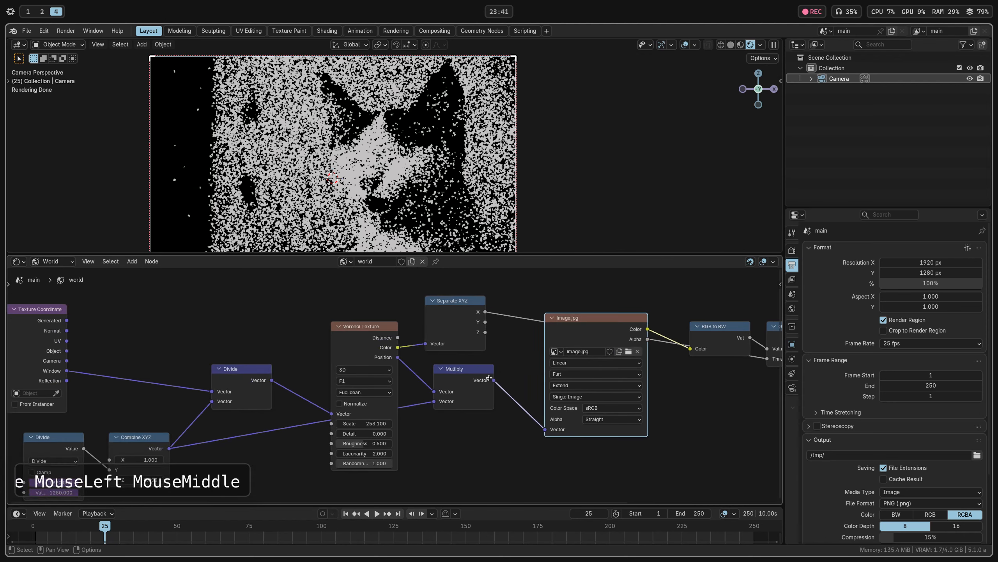
scroll(490, 378, "down", 2)
left_click_drag(111, 306, 491, 429)
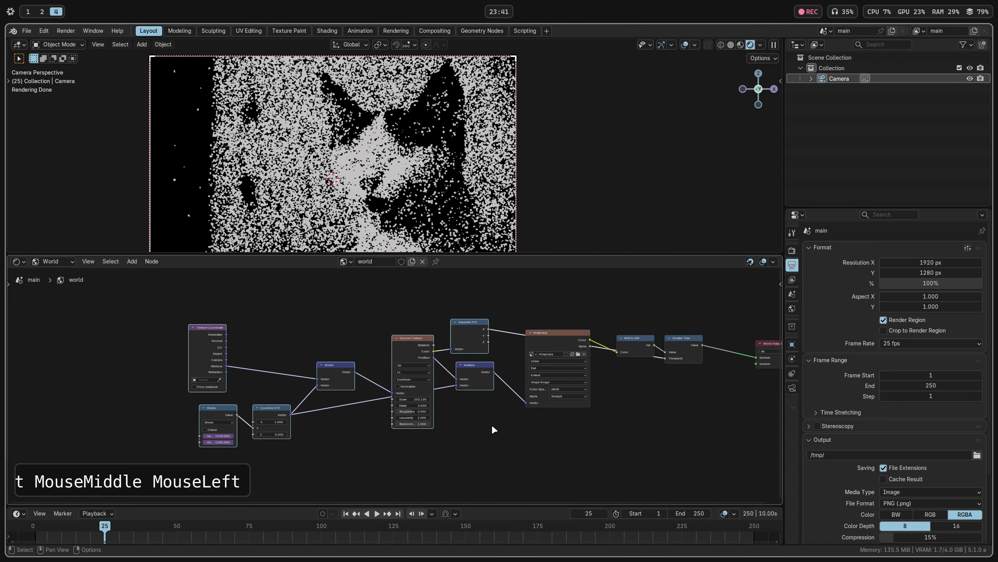
key("ctrl+g")
- Show the group's socket settings and rename its Vector output as Coordinates
left_click(506, 396)
left_click(603, 405)
key("n")
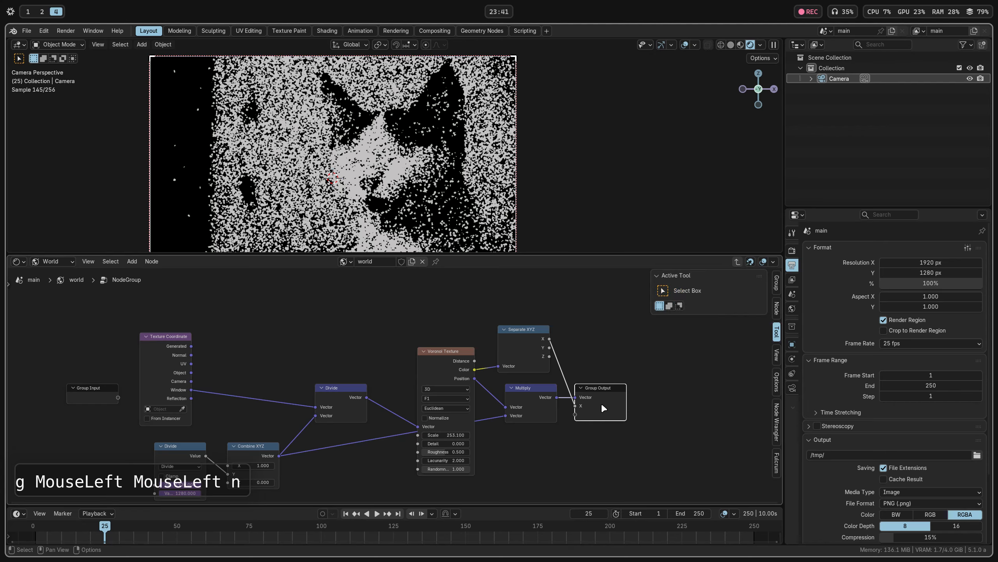
left_click(777, 283)
double_click(685, 364)
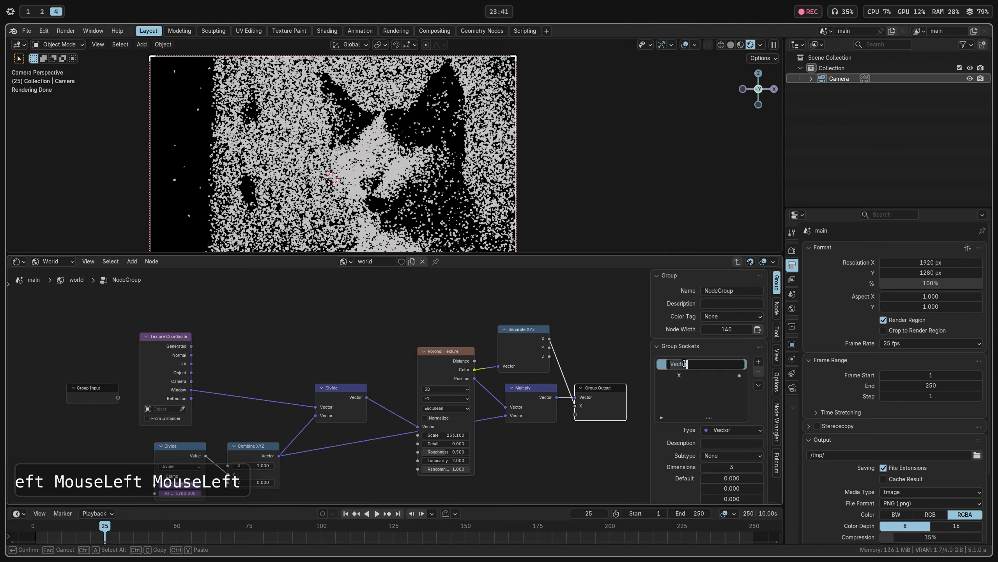
type("Coordinates")
key("Return")
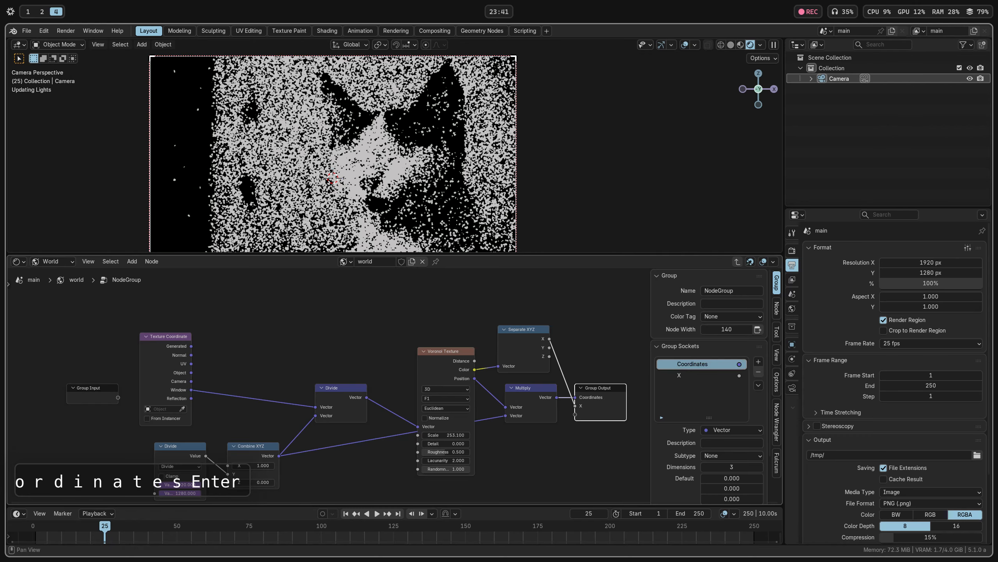
- Rename the group's X output as Random
double_click(689, 377)
key("ctrl+BackSpace")
type("Random")
key("Return")
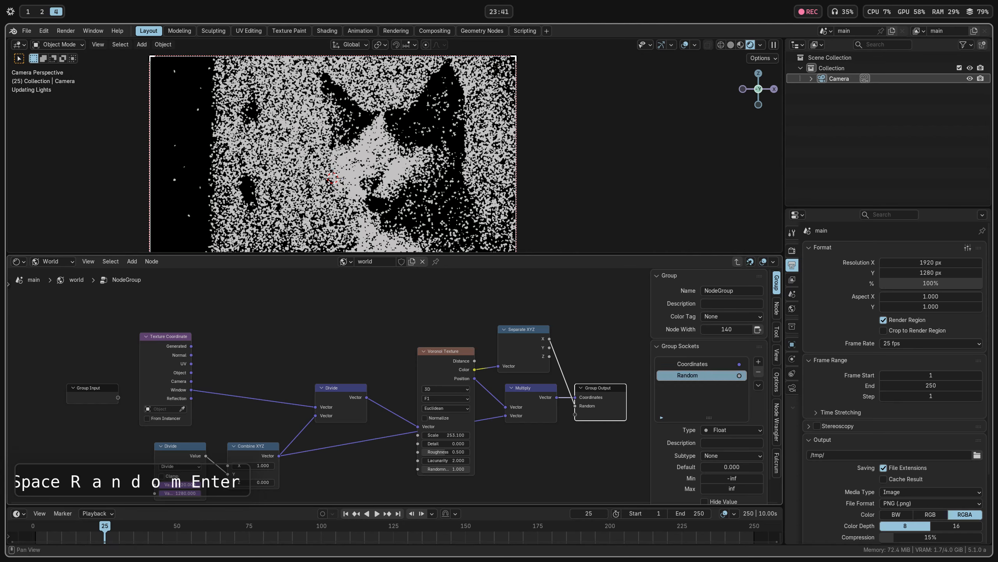
- Move Group Output farther from the Multiply node and hide the unused outputs of the Separate XYZ node
scroll(541, 401, "down", 1)
middle_click_drag(541, 401, 469, 363)
left_click_drag(519, 356, 583, 342)
left_click(464, 314)
key("ctrl+h")
left_click_drag(458, 302, 464, 316)
- Reduce the Texture Coordinate node to its Window output, place it beside the vector Divide node, and move Group Input below Combine XYZ
middle_click_drag(321, 359, 403, 345)
left_click(294, 401)
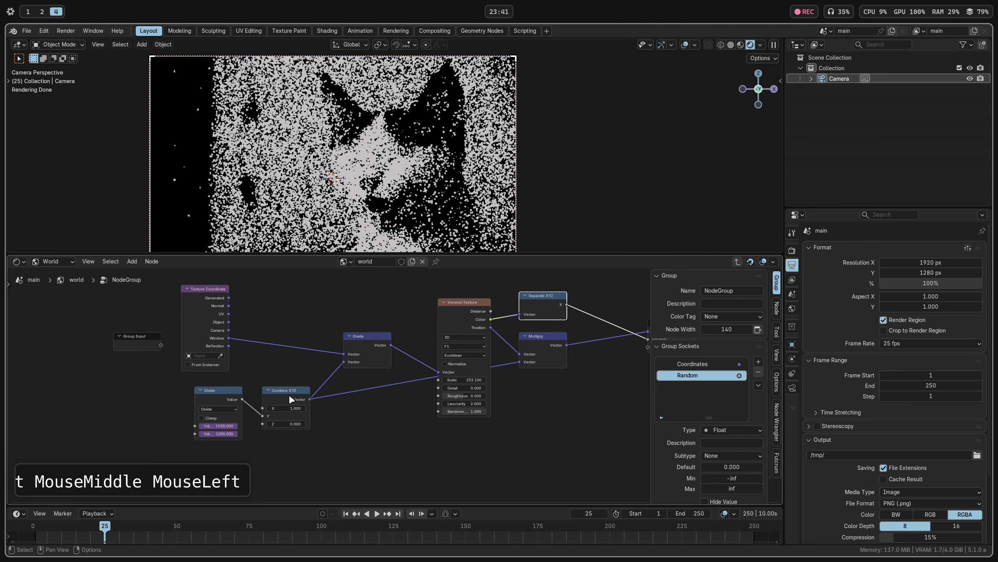
left_click(203, 322)
key("ctrl+h")
key("alt+h")
left_click_drag(208, 297, 315, 342)
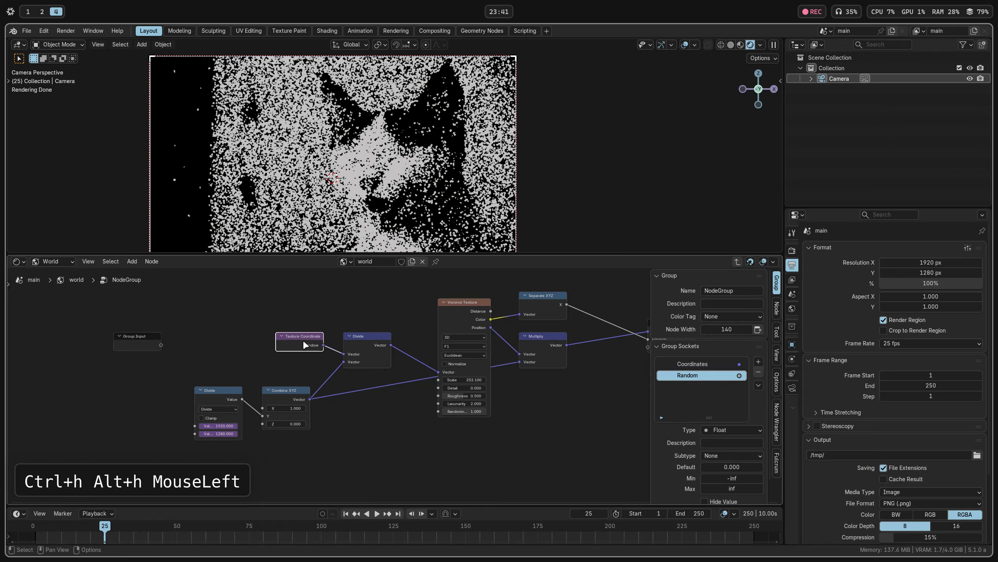
middle_click_drag(397, 362, 359, 346)
left_click_drag(113, 330, 312, 428)
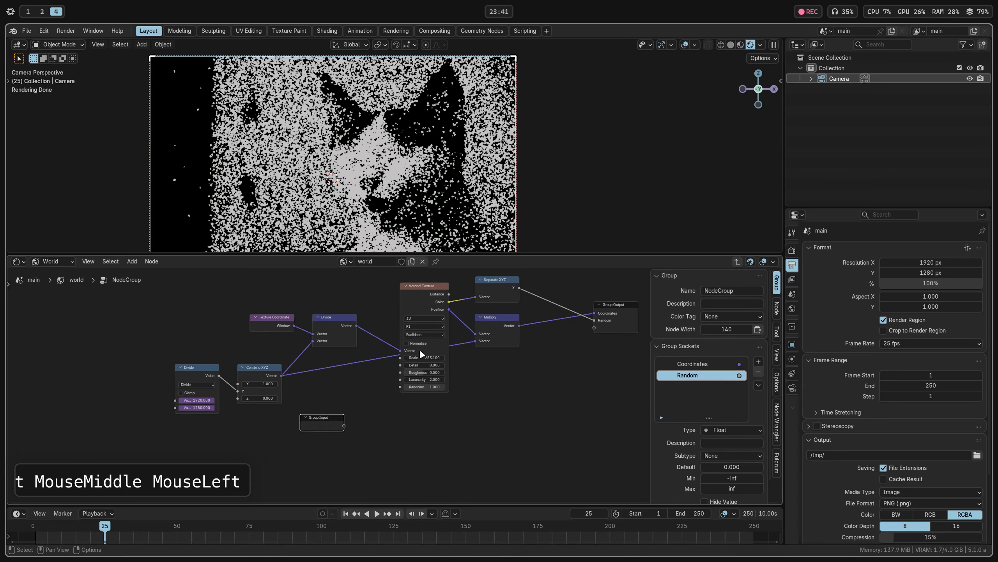
- Compare the rendered grain with the microscope photo of film grain in the browser, and examine the Voronoi settings
scroll(410, 354, "up", 4)
scroll(411, 354, "down", 2)
middle_click_drag(394, 359, 420, 354)
scroll(405, 365, "down", 3)
scroll(435, 389, "up", 3)
scroll(420, 354, "up", 1)
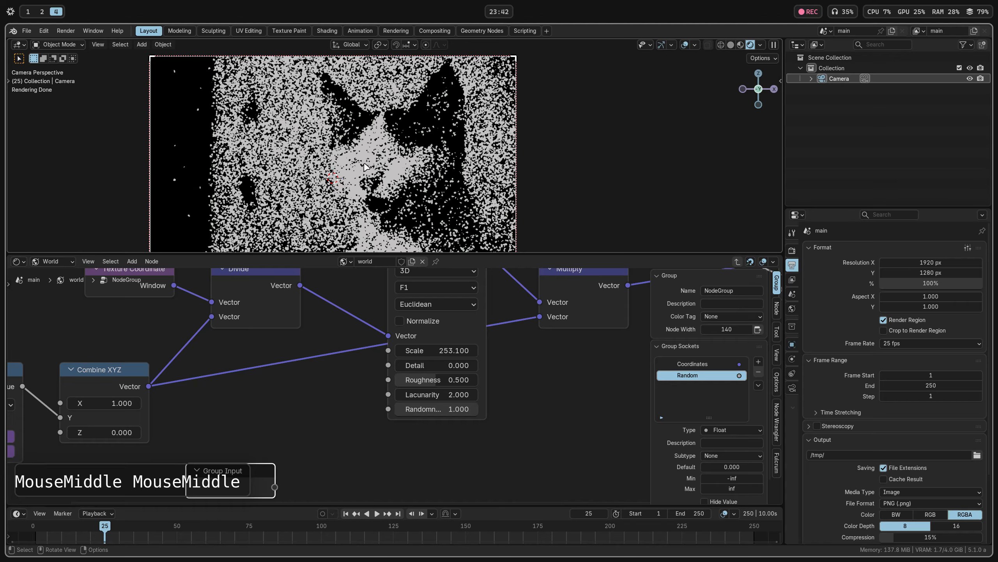
middle_click_drag(366, 167, 394, 173, "shift")
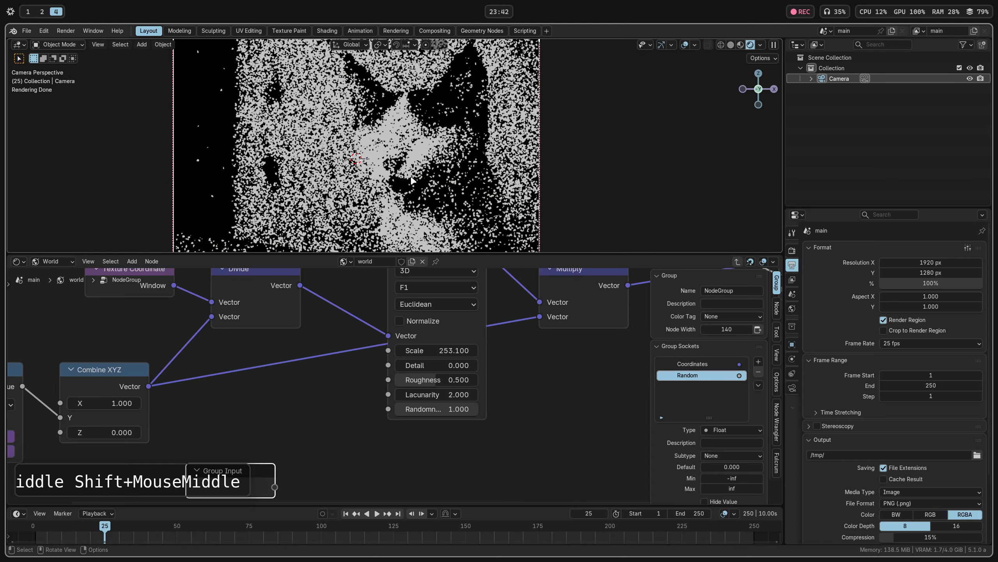
key("super+Tab")
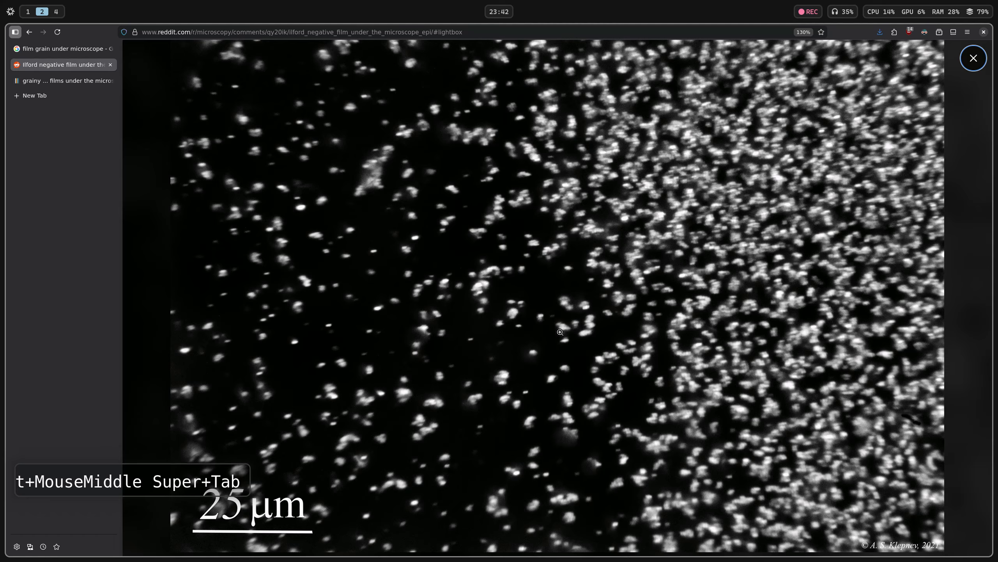
key("super+Tab")
middle_click_drag(293, 409, 376, 383)
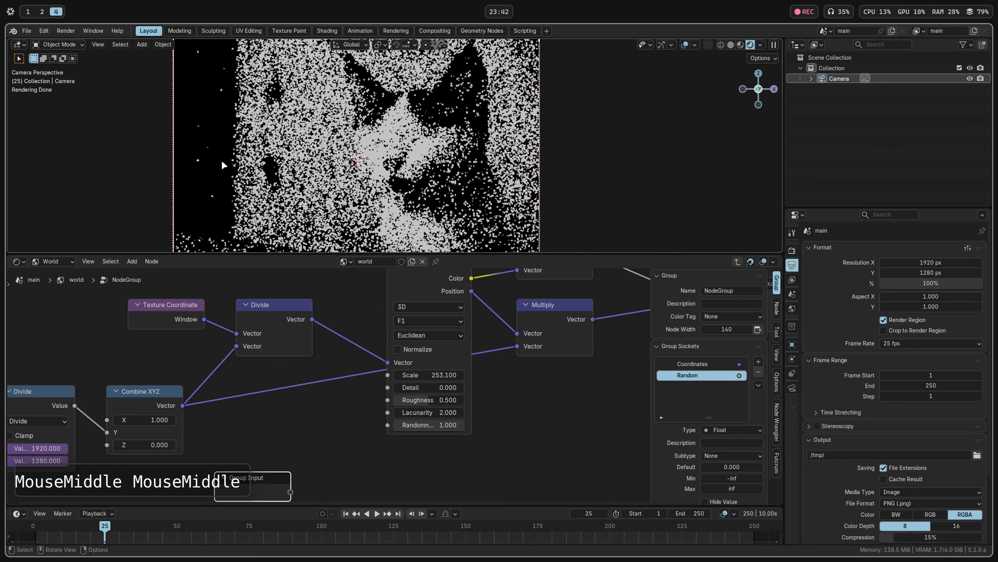
middle_click_drag(339, 173, 343, 139, "shift")
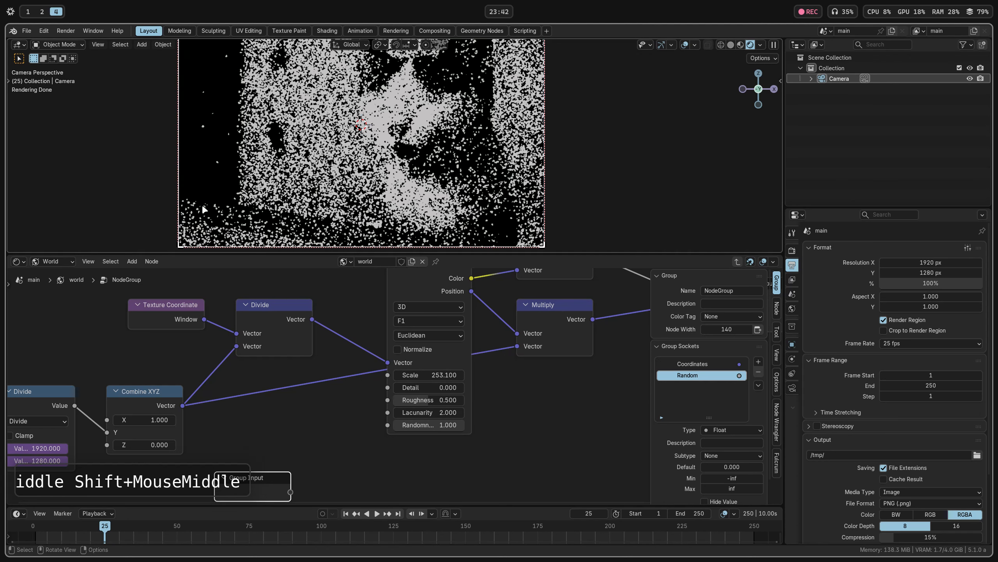
- Set the Voronoi Texture's Randomness to 0 and try Scale values of 4 and 73.7
left_click_drag(437, 429, 395, 429)
left_click(428, 375)
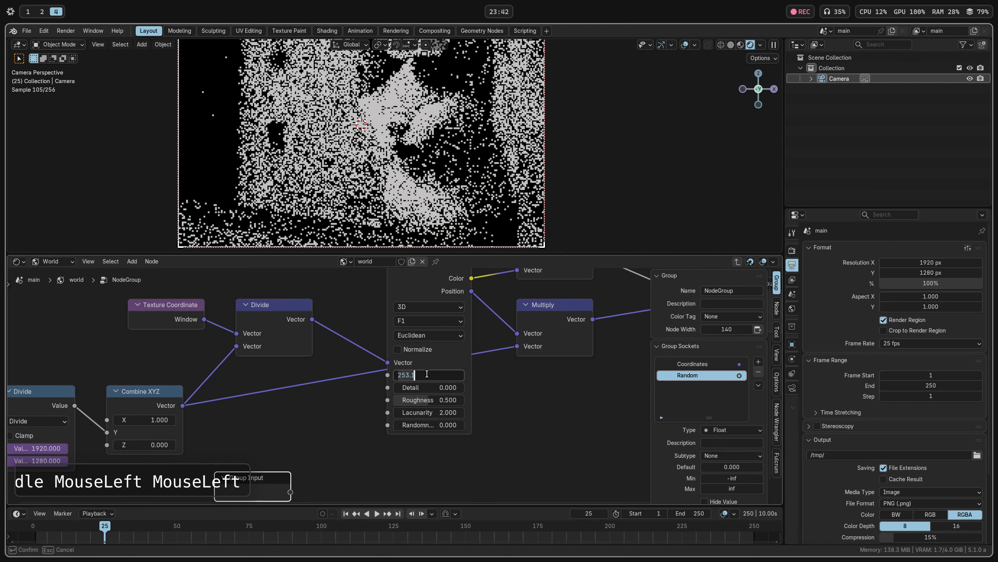
type("4")
key("Return")
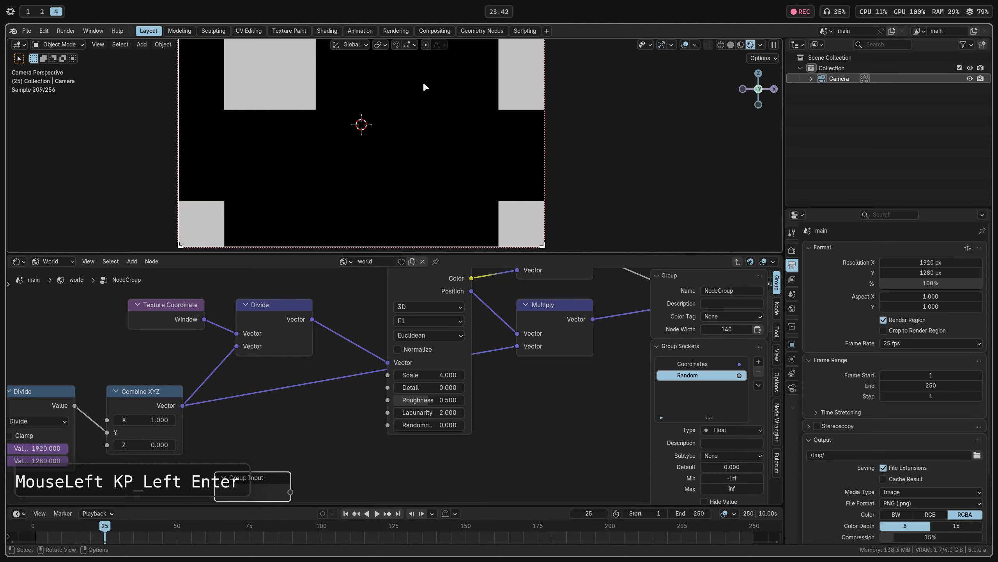
left_click_drag(432, 375, 704, 375)
- Add a Value node inside the group and align it above the Group Input node
middle_click_drag(333, 437, 316, 412)
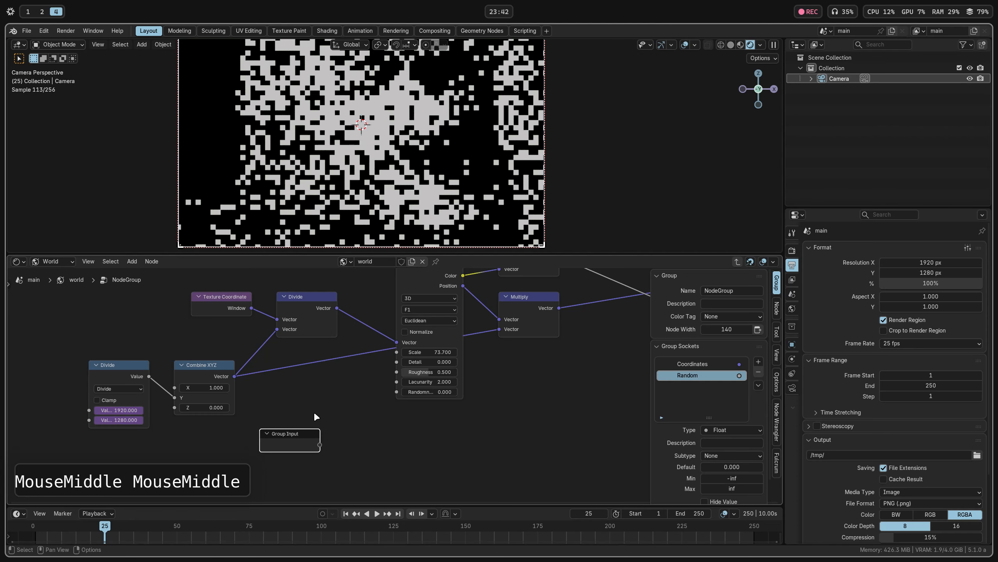
key("shift+a")
type("val")
key("Return")
left_click(301, 411)
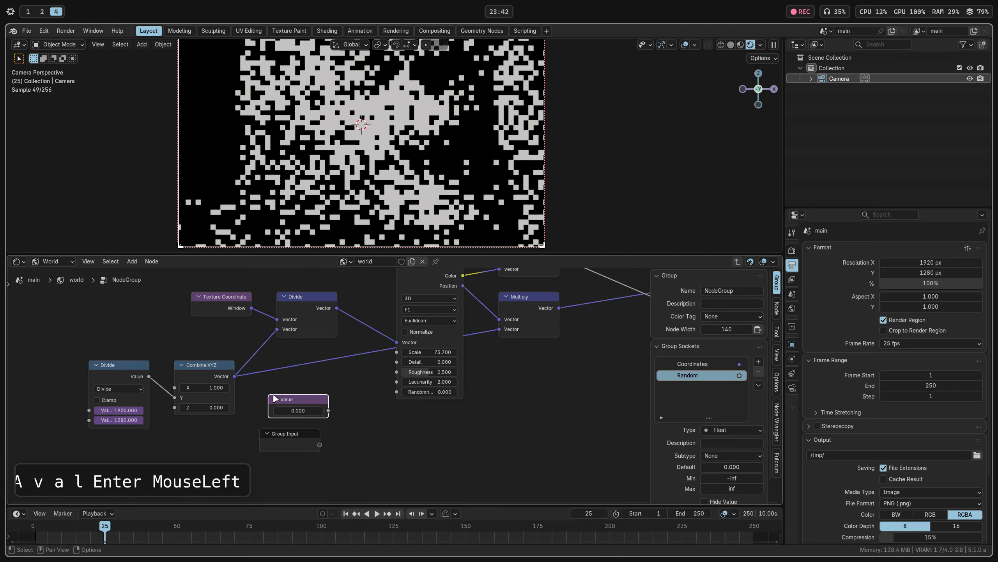
scroll(297, 415, "up", 3)
mouse_move(286, 395)
left_mouse_down()
mouse_move(271, 389)
mouse_move(279, 392)
left_mouse_up()
middle_click_drag(303, 401, 291, 399)
left_click_drag(292, 399, 277, 399)
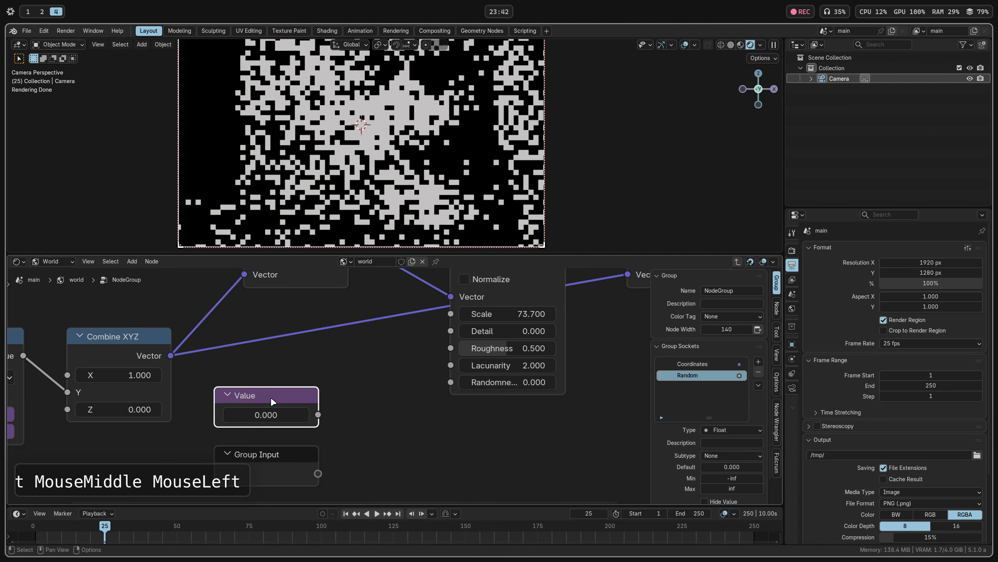
- Set the Value node to 1e-6
left_click(280, 415)
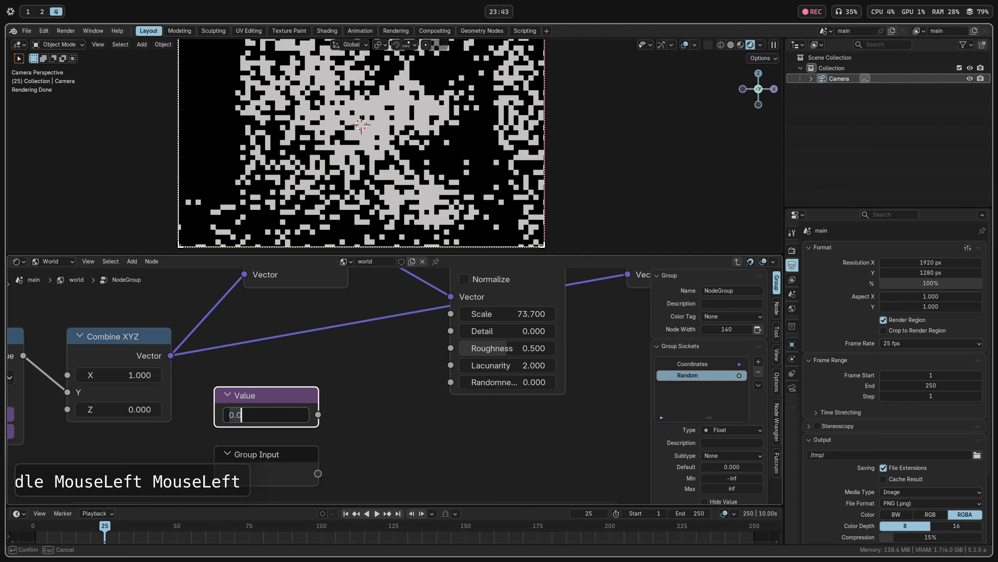
type("1e-")
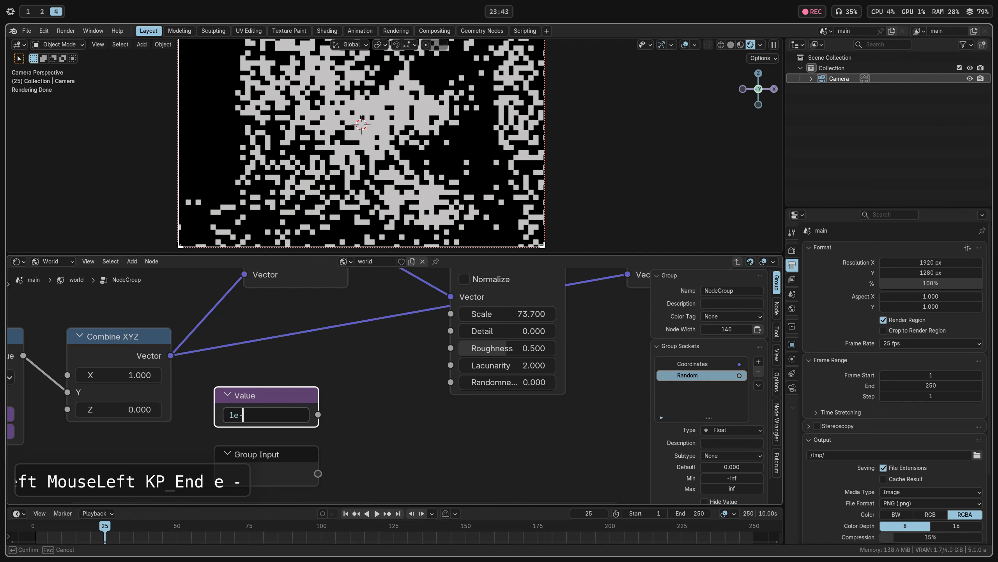
type("6")
key("Return")
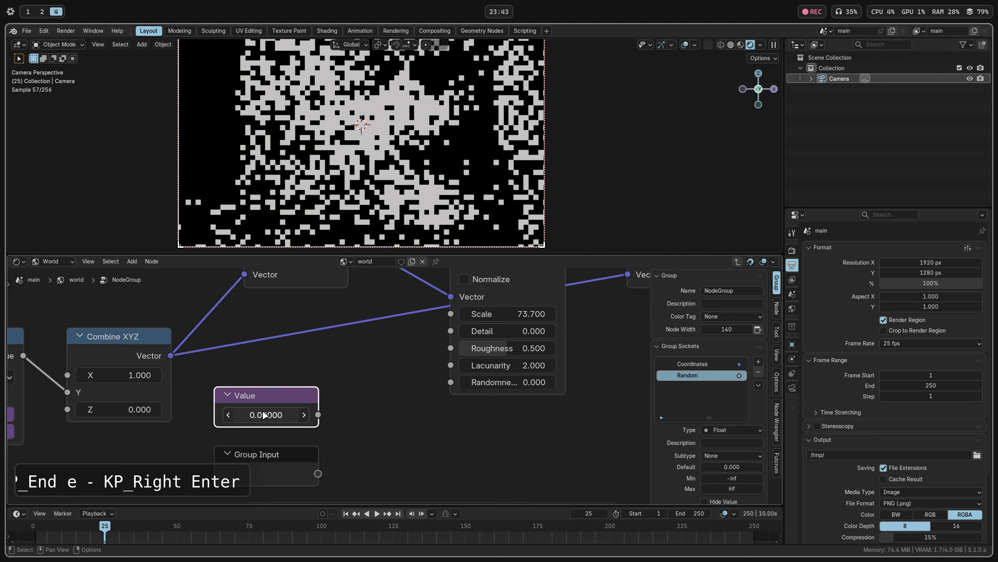
- Add a Divide math node linked from the Value node's output
scroll(264, 415, "down", 1)
left_click_drag(308, 415, 333, 407)
type("div")
key("Return")
left_click(333, 407)
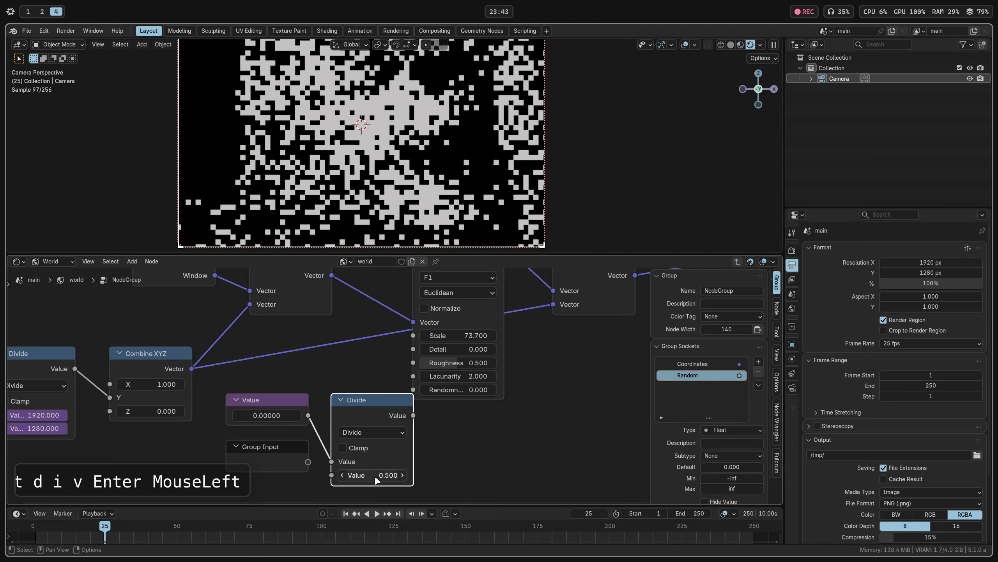
- Reroute the Value link to the math Divide node's second input and set the first input to 1
left_click_drag(331, 461, 331, 475)
left_click(358, 461)
type("1")
key("Return")
- Move the Value node below Group Input and delete the unused Group Input node
left_click_drag(289, 398, 290, 479)
left_click(278, 454)
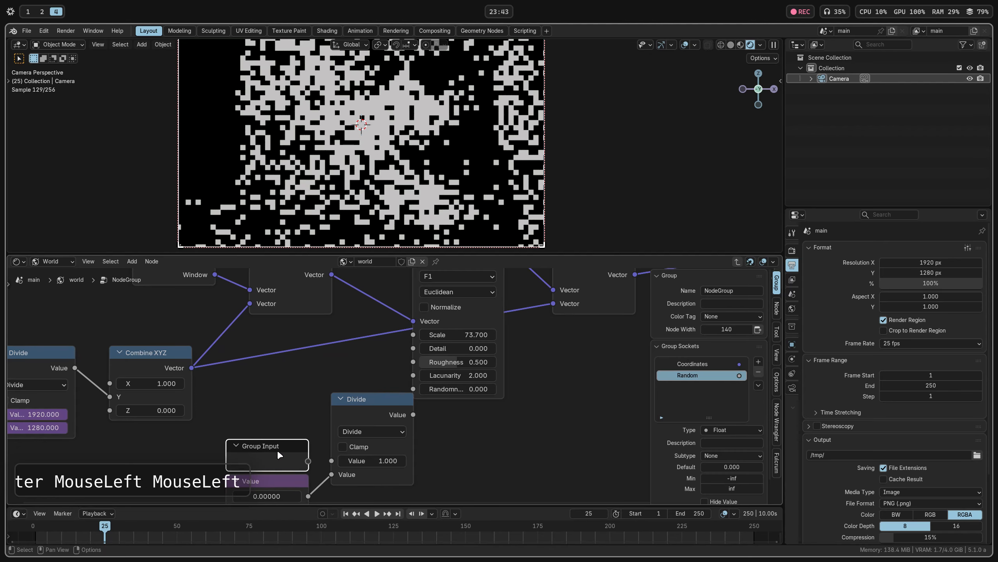
middle_click_drag(278, 451, 247, 428)
key("x")
- Connect the math Divide result to the Voronoi Texture's Scale and space out the Value and Divide nodes beneath it
left_click_drag(334, 387, 319, 365)
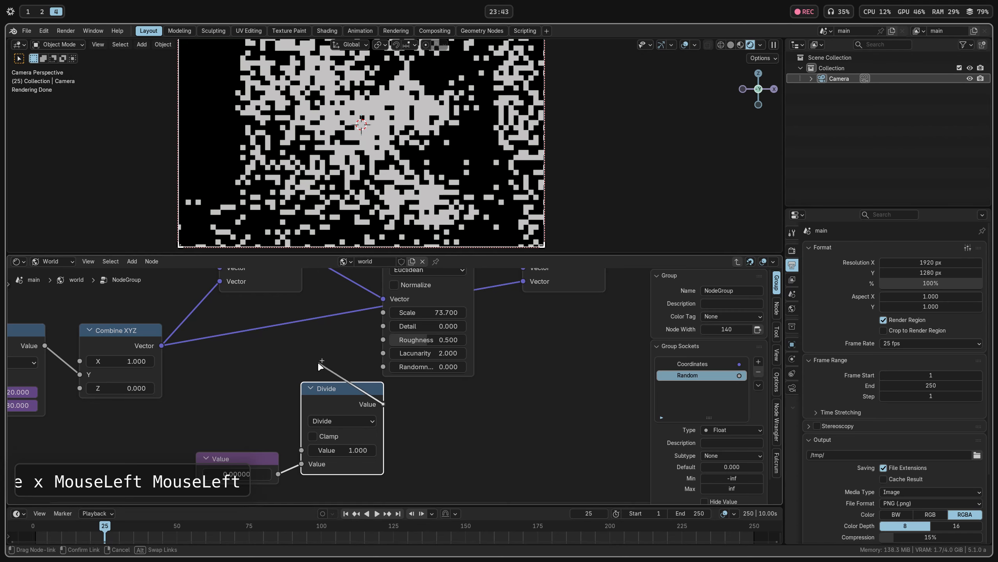
left_click_drag(384, 310, 383, 314)
middle_click_drag(254, 402, 301, 367)
left_click_drag(300, 372, 375, 449)
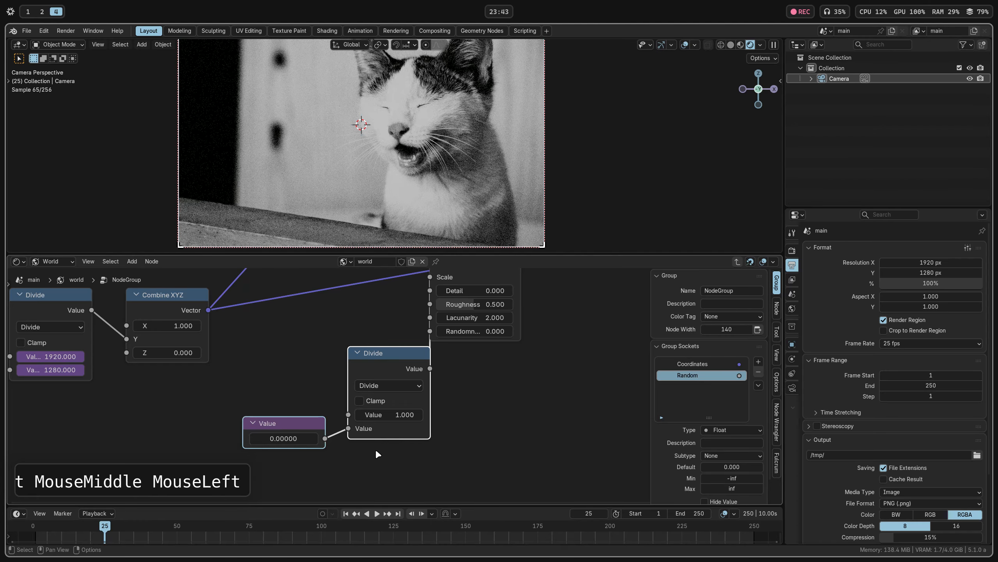
key("g")
left_click(334, 438)
middle_click_drag(336, 442, 354, 420)
left_click(417, 380)
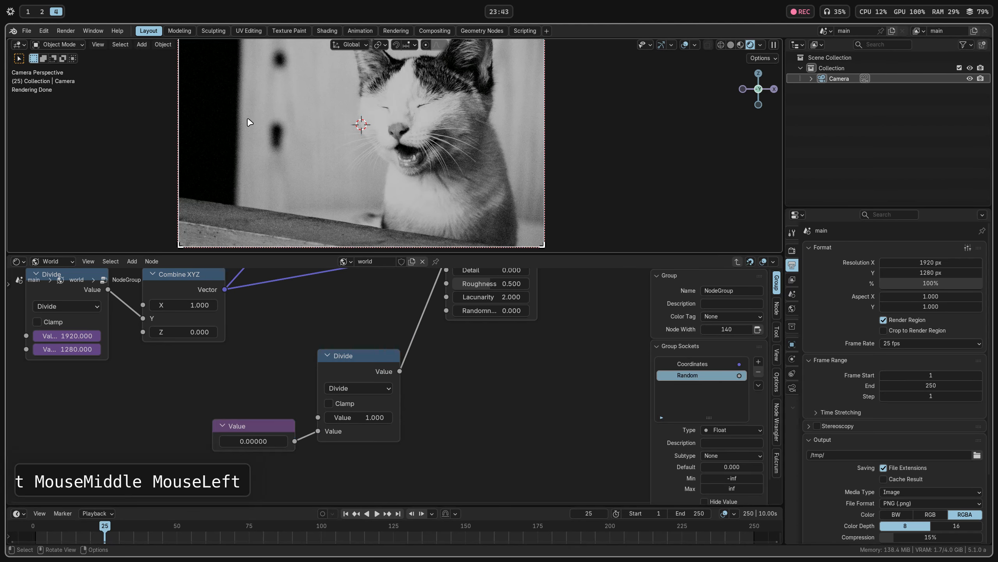
- Duplicate the Value node above the original and connect the copy to the math Divide node's first input
left_click_drag(365, 421, 351, 421, "shift")
left_click(260, 424)
key("shift+d")
left_click(260, 389)
left_click_drag(295, 405, 317, 417)
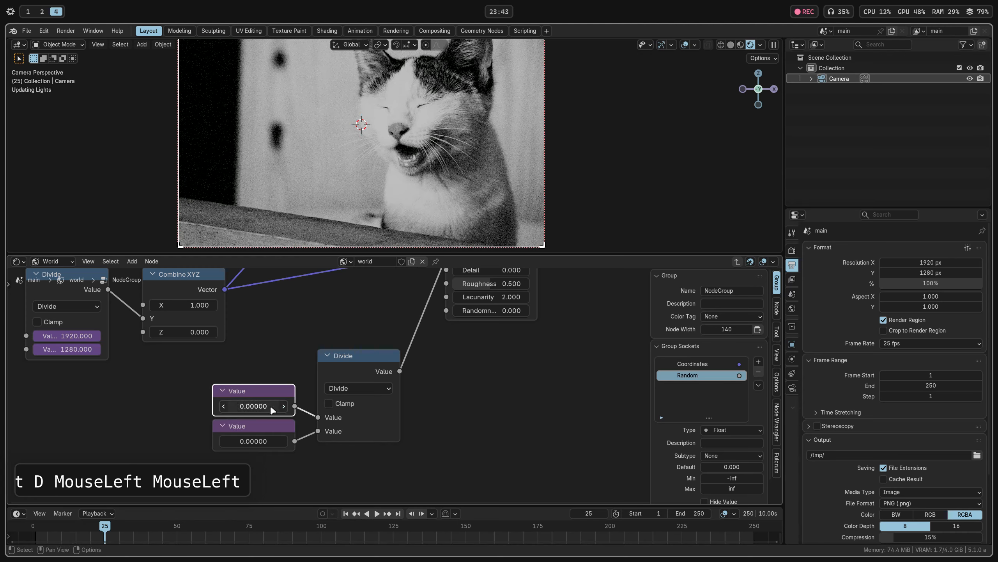
- Set the upper Value node to 0.008 and check the resulting grain on the cat's face
left_click(270, 406)
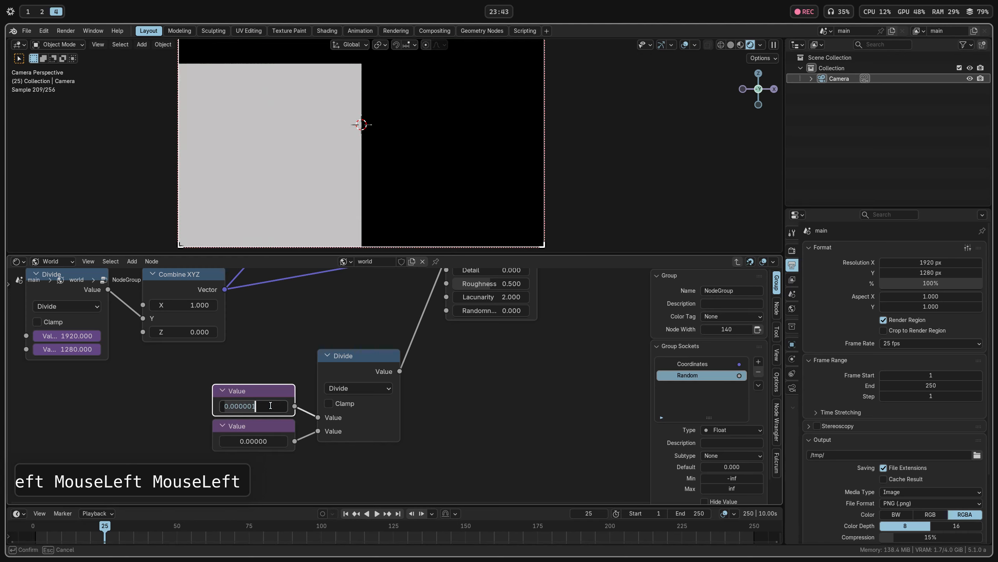
type("0.008")
key("KP_Enter")
scroll(381, 347, "down", 1)
scroll(414, 178, "up", 1)
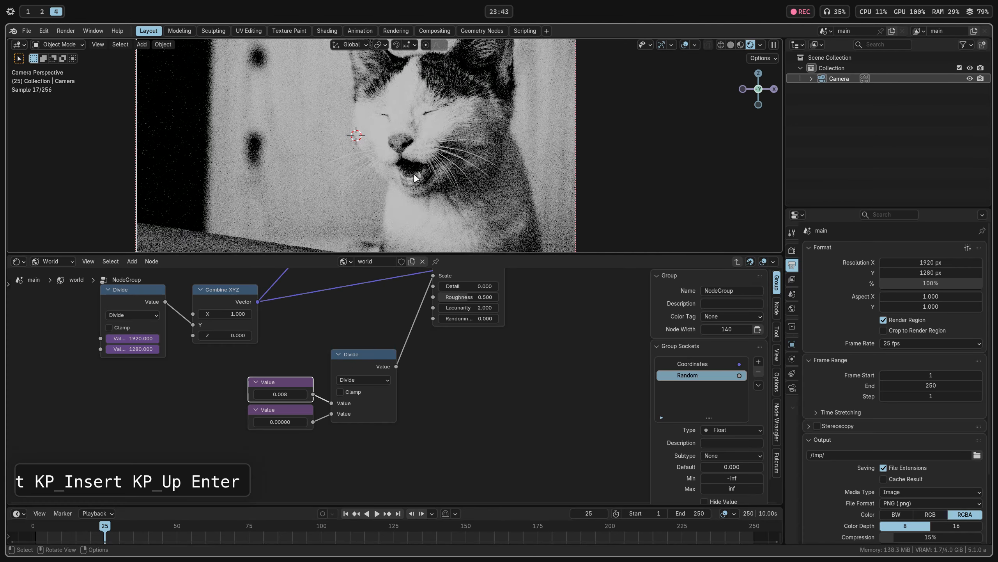
scroll(415, 178, "up", 10)
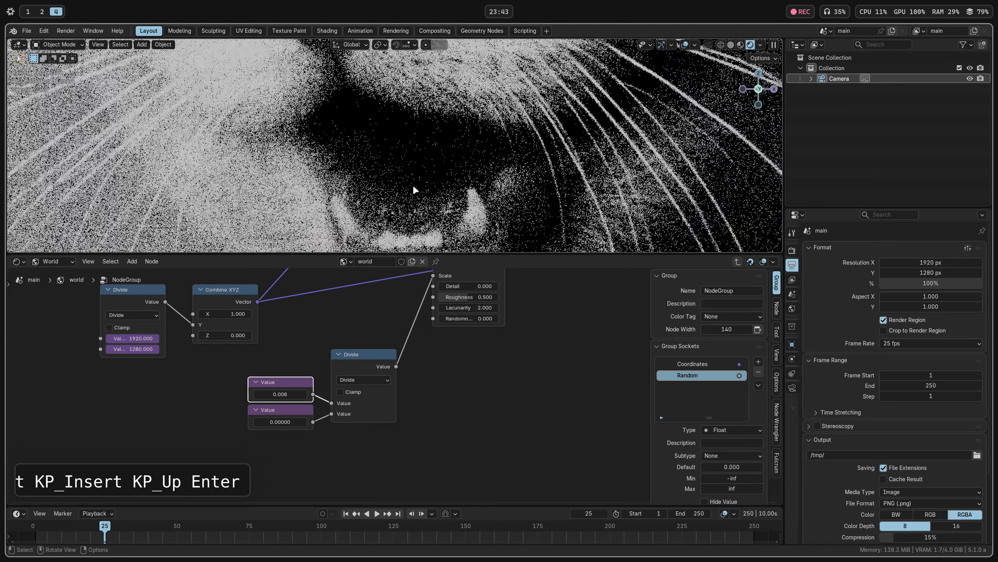
scroll(415, 190, "down", 6)
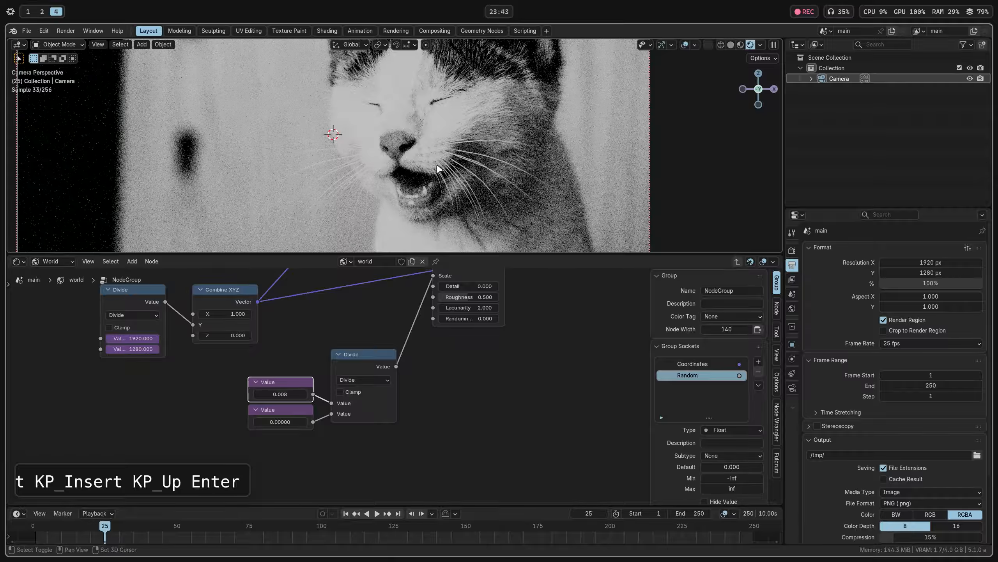
- Collapse the math Divide node fed by the two Value nodes so that its operation and Clamp options are hidden
middle_click_drag(439, 169, 475, 169, "shift")
middle_click_drag(309, 409, 351, 429)
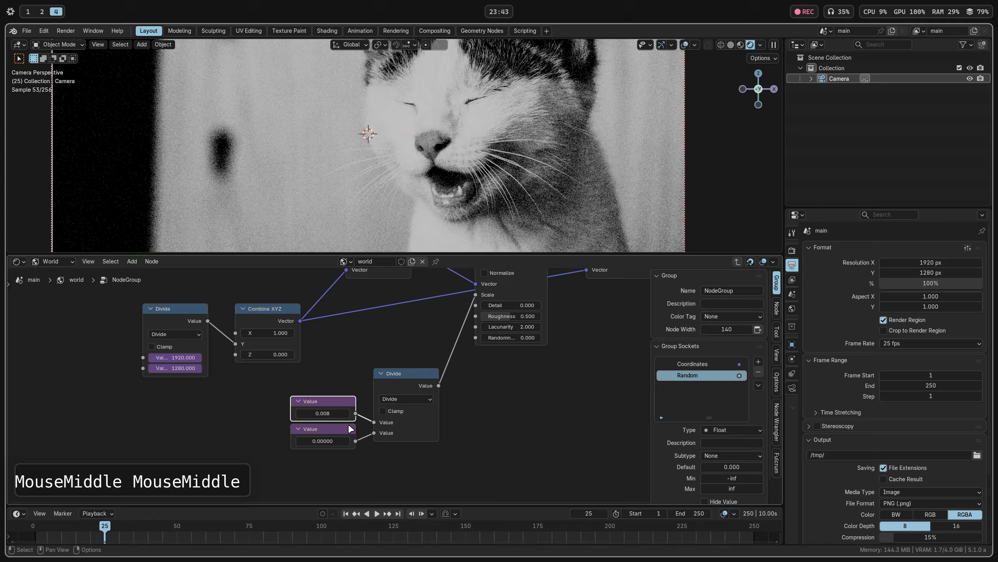
left_click(400, 400)
left_click(399, 382)
key("alt+h")
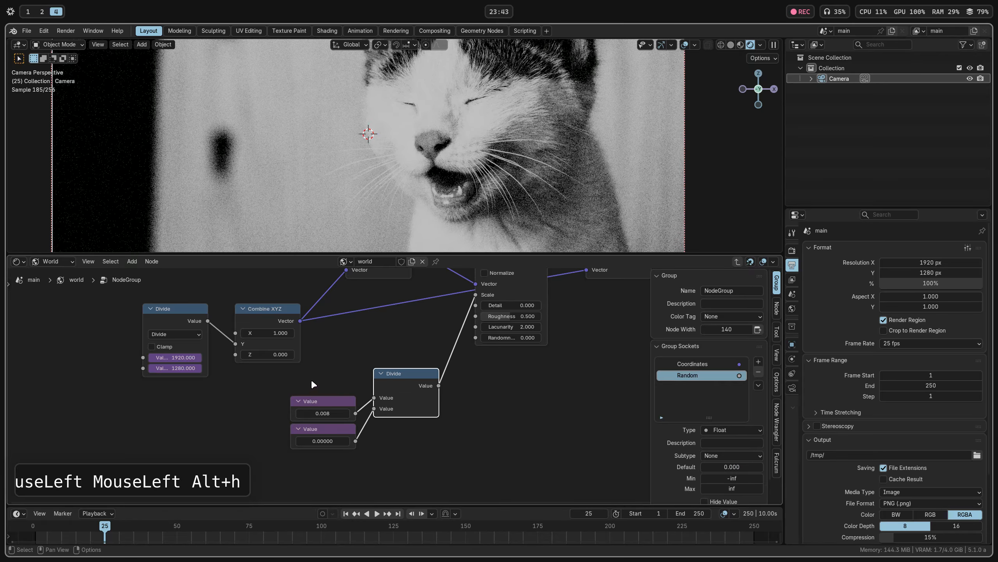
- Replace the two Value nodes by copying their values directly into the math Divide's two inputs and removing the nodes
left_click_drag(313, 384, 351, 430)
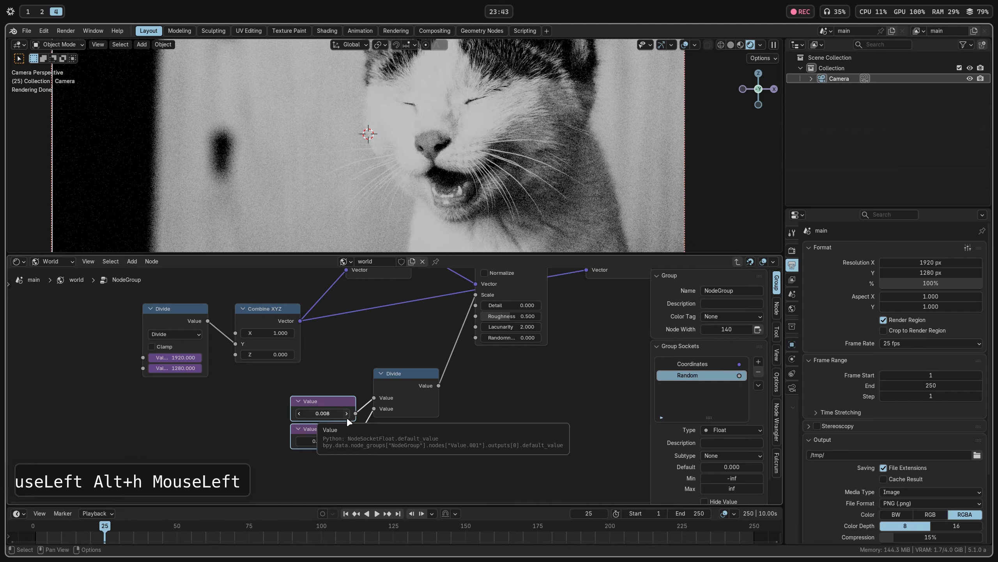
right_click_drag(370, 412, 372, 440, "ctrl+alt")
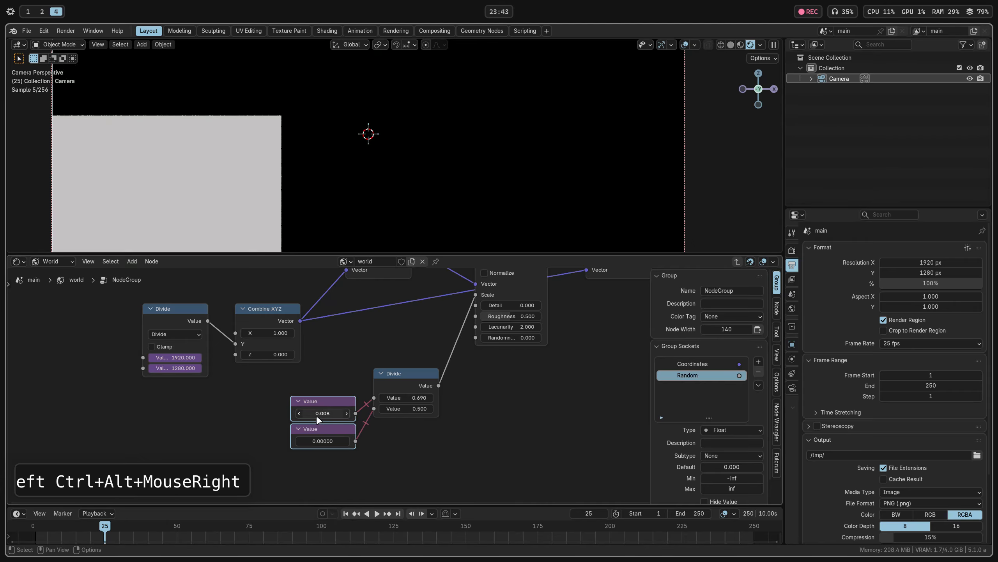
key("ctrl+c")
key("ctrl+v")
key("ctrl+c")
key("ctrl+v")
left_click_drag(341, 457, 307, 380)
key("x")
- Link a new Group Input node to the math Divide's first input and place it beside the node
left_click_drag(373, 397, 336, 395)
type("inp")
key("Return")
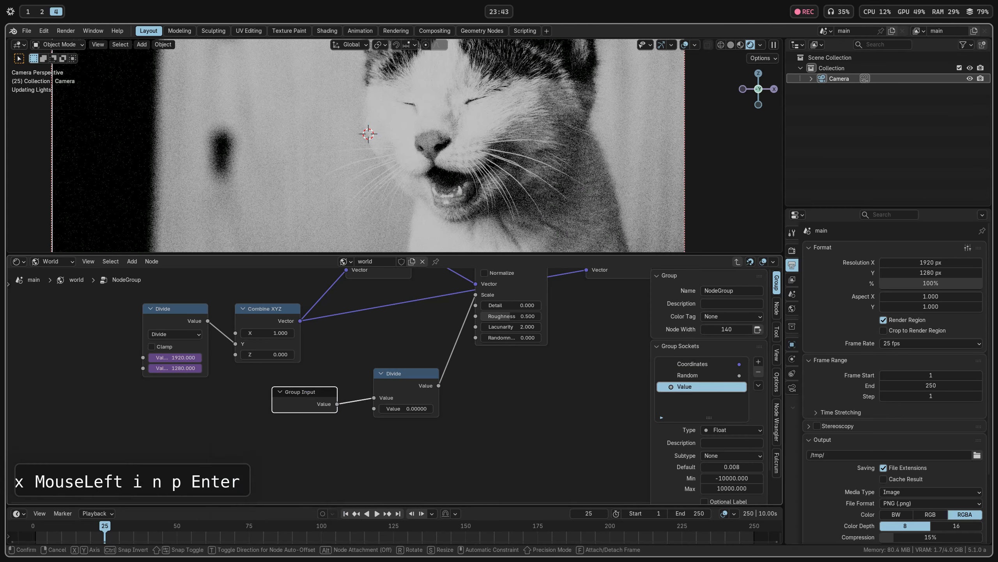
left_click(327, 412)
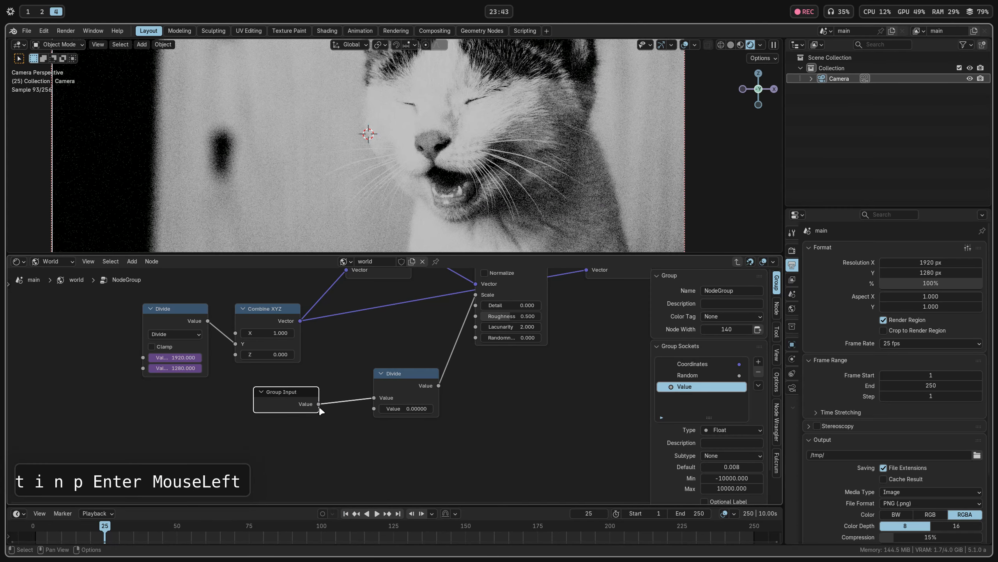
left_click(308, 411)
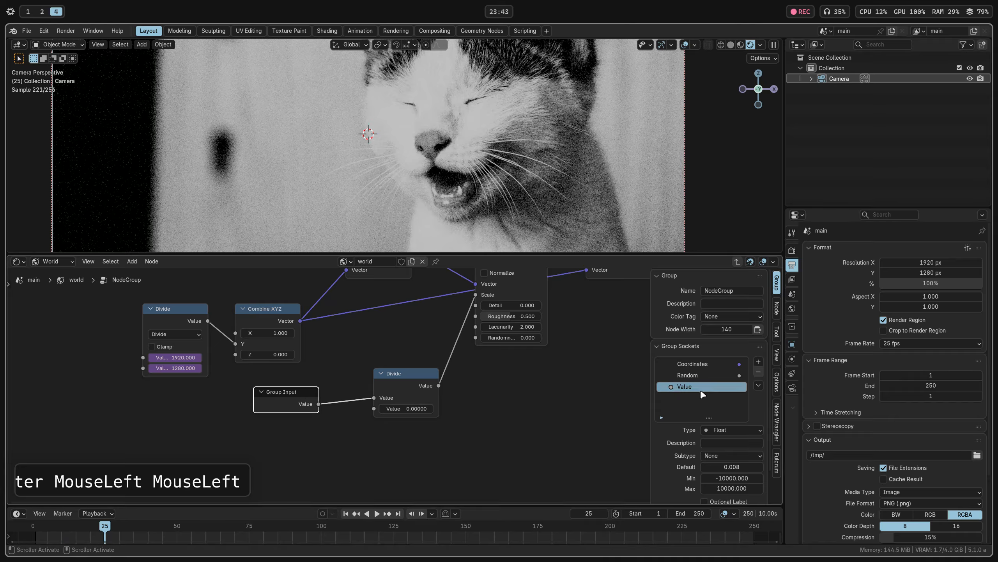
- Rename the new group input socket to Sensor Size and set its minimum to 0
double_click(687, 387)
type("Sensor ")
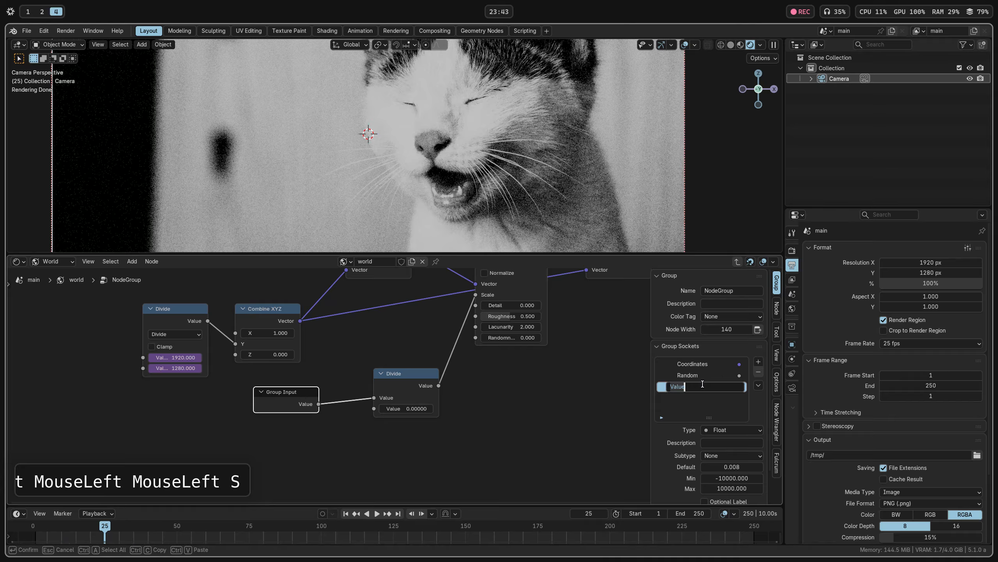
type("Size")
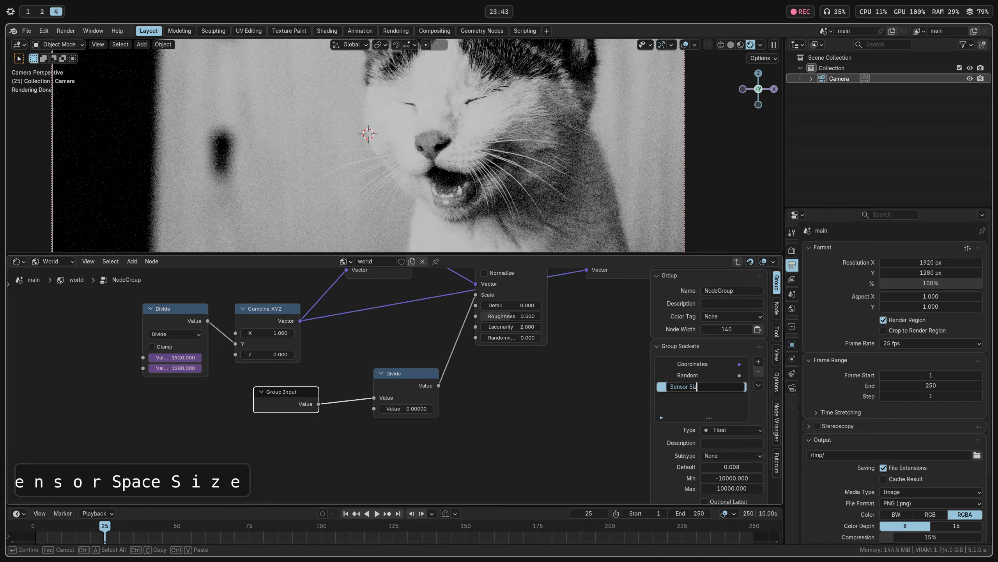
key("Return")
scroll(746, 446, "down", 2)
left_click(737, 446)
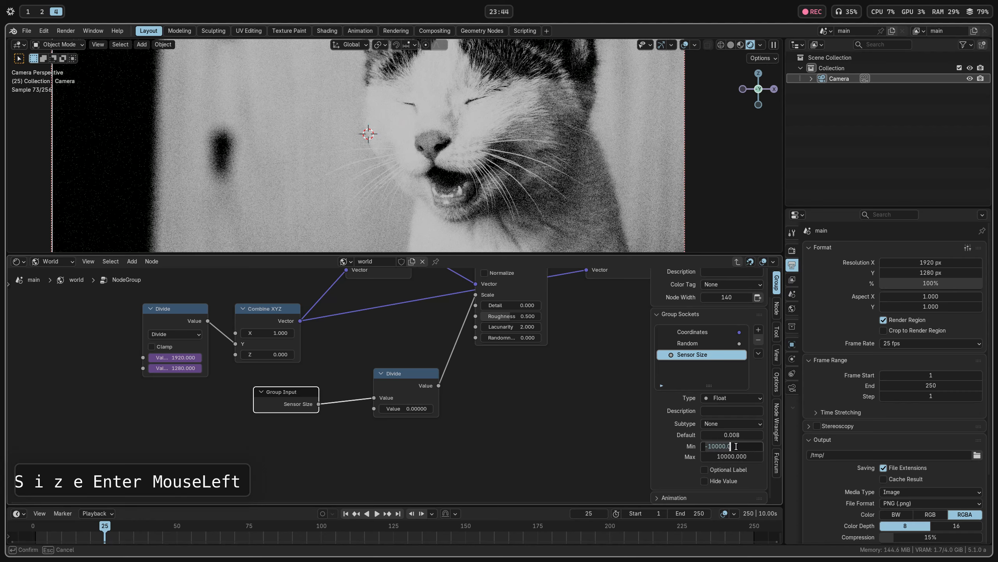
type("0")
key("Return")
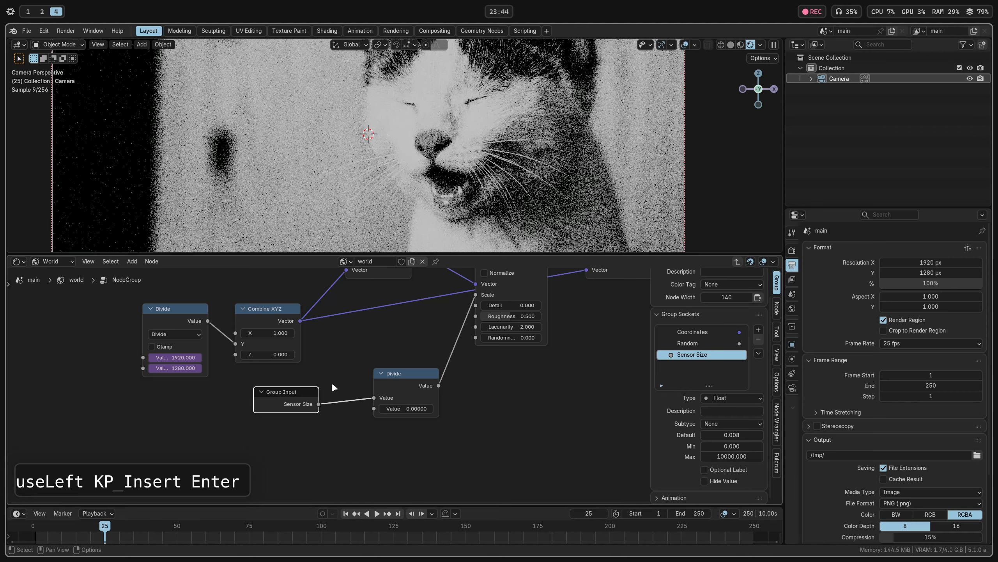
- Link a second Group Input node to the math Divide's second input and place it below the Sensor Size one
left_click_drag(382, 409, 214, 430)
type("s")
key("BackSpace")
type("inp")
key("Return")
left_click(321, 434)
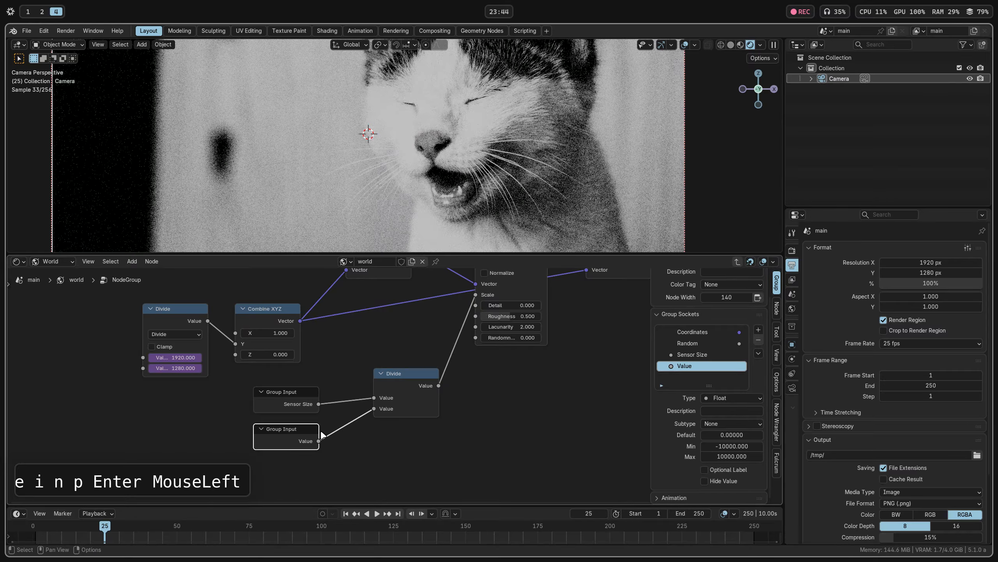
- Rename the second new group input socket to Grain Size
double_click(687, 366)
type("Gran")
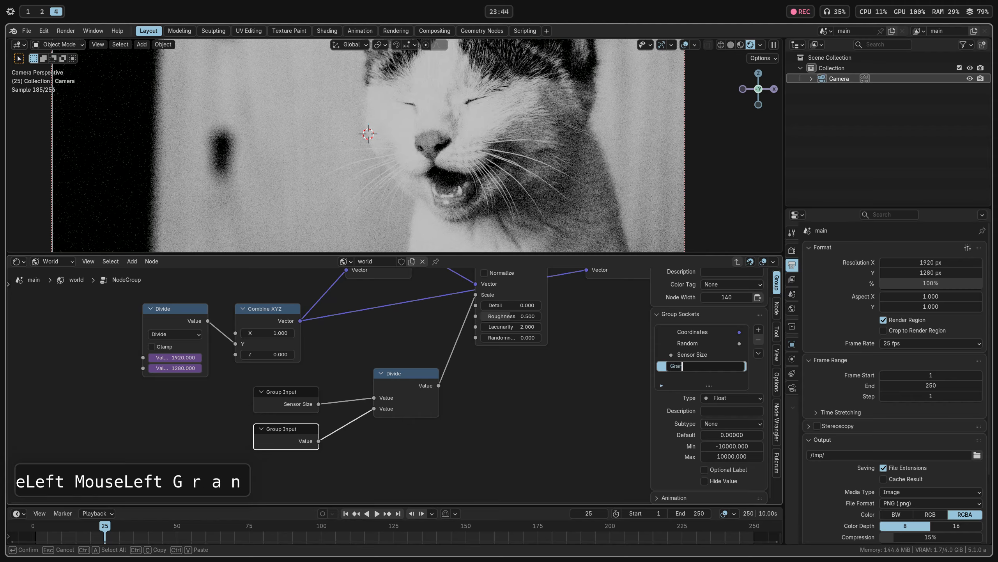
key("BackSpace")
type("in S")
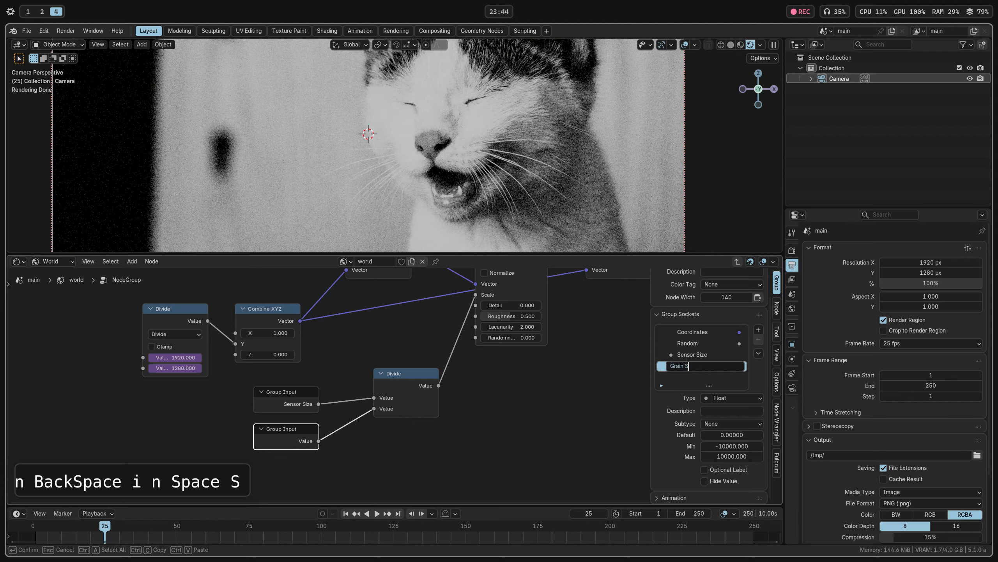
type("ize")
key("Return")
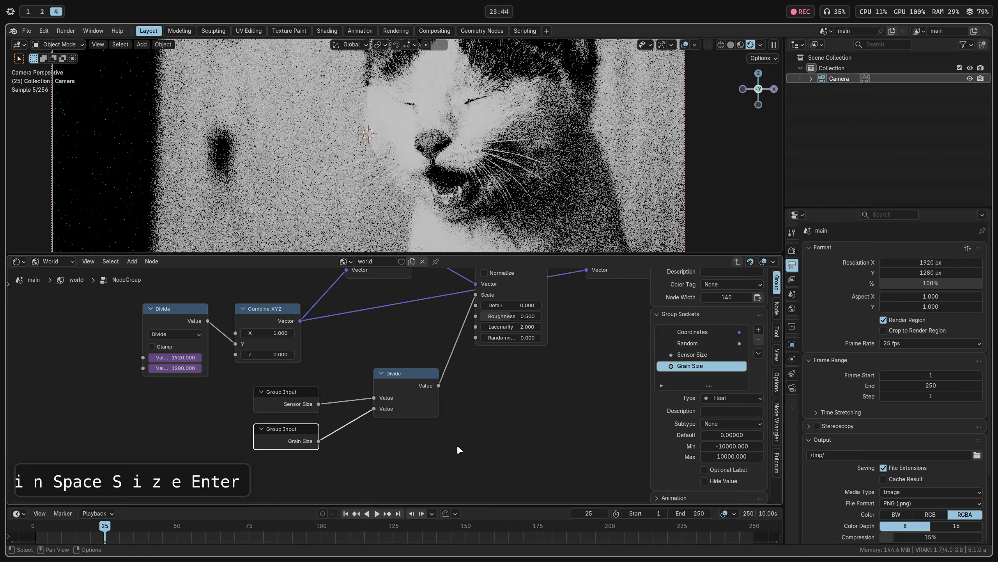
- Merge the Sensor Size and Grain Size Group Input nodes into a single node
left_click_drag(228, 394, 283, 434)
key("ctrl+h")
key("ctrl+h")
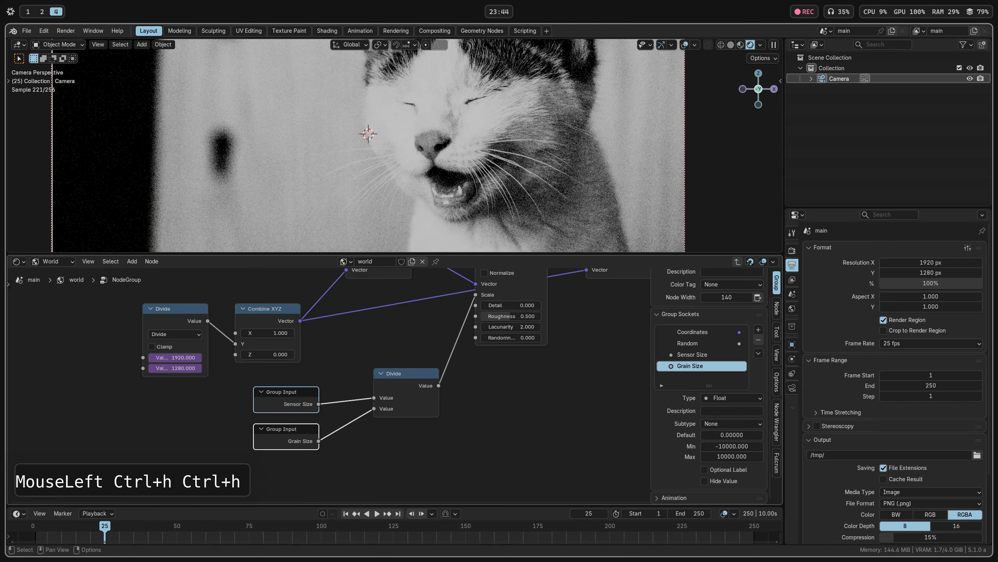
key("ctrl+j")
- Move the merged Group Input and the math Divide close together, below the Combine XYZ and Voronoi Texture nodes
left_click(281, 434)
key("g")
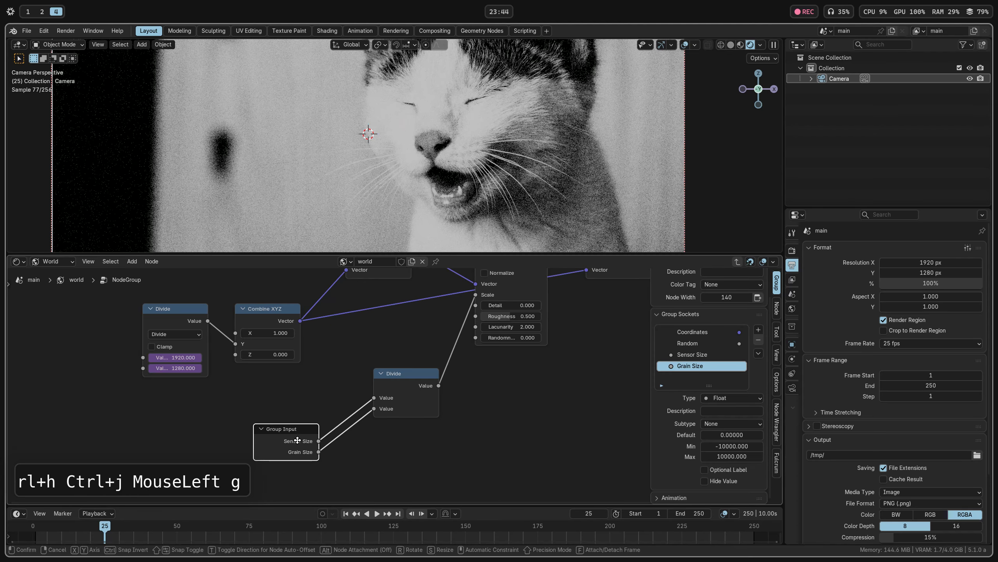
left_click(373, 420)
left_click_drag(406, 383, 396, 412)
- Review the node layout inside the group and exit the group to the world node tree
middle_click_drag(460, 385, 438, 424)
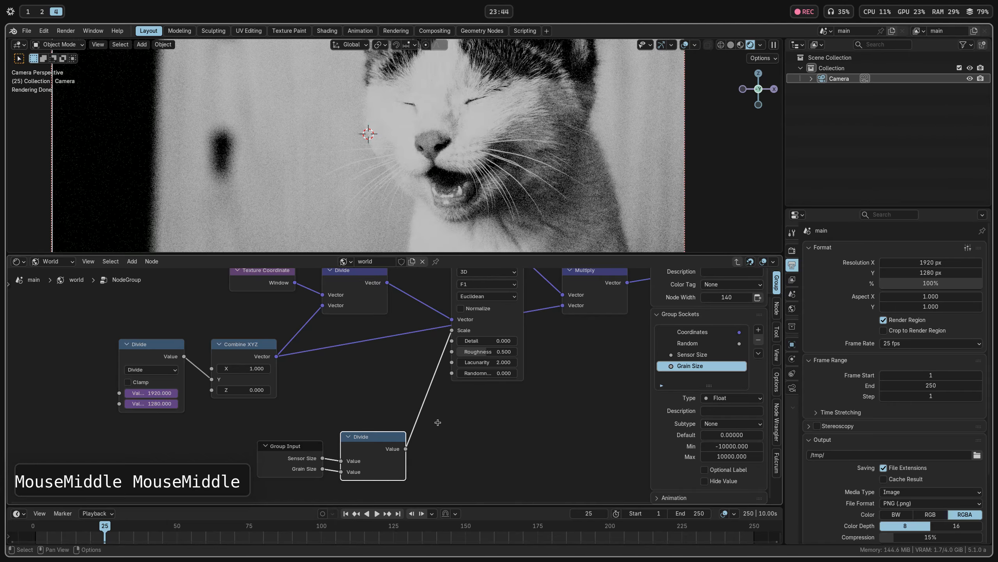
scroll(415, 434, "down", 4)
scroll(415, 434, "up", 4)
key("Tab")
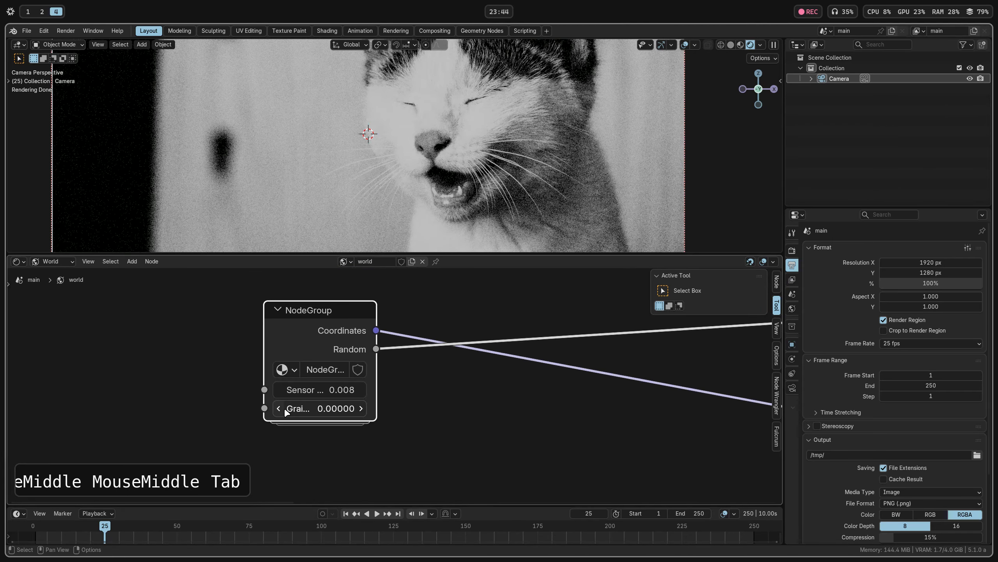